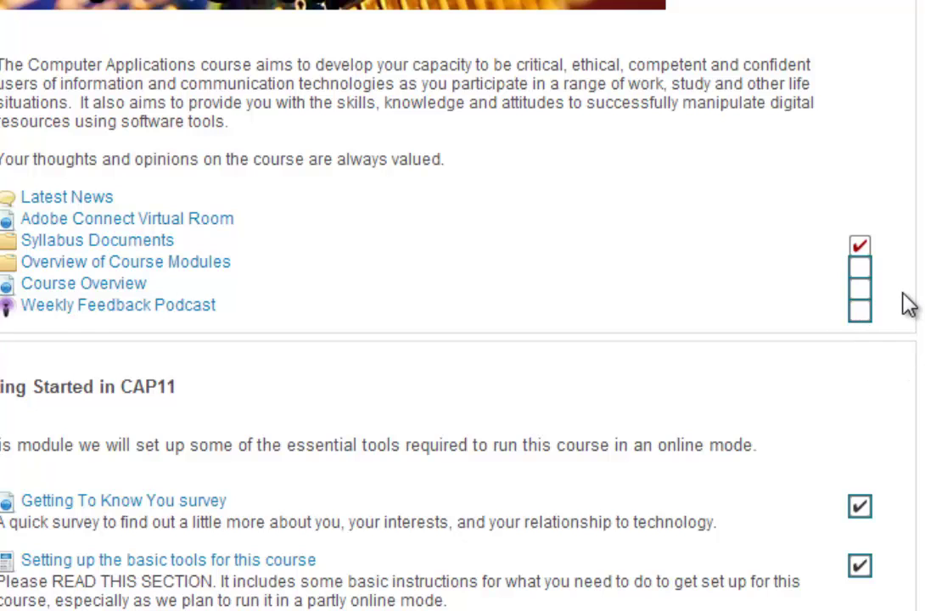
Step: Turn on editing for the 11CAP course page
scroll(909, 303, down, 5)
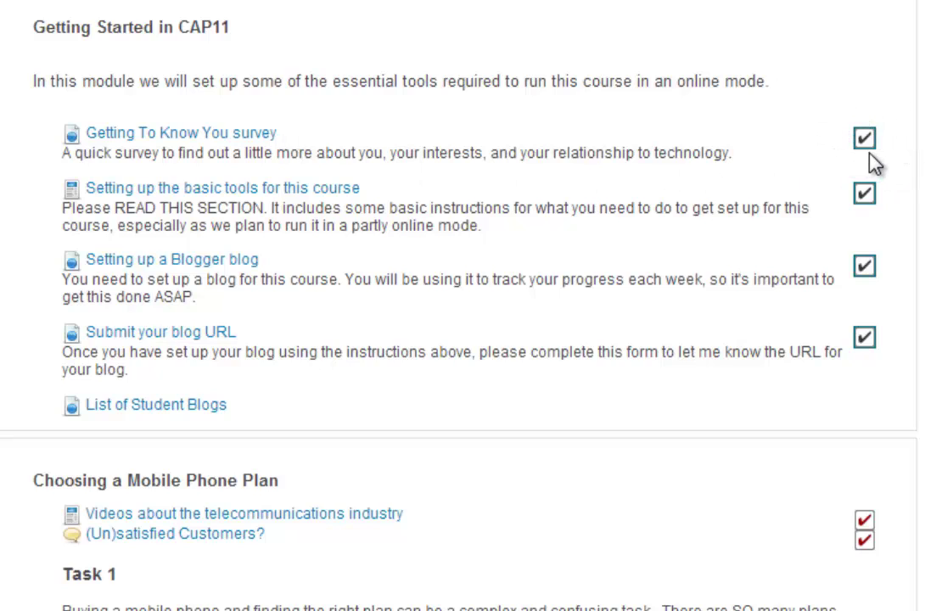
scroll(875, 164, down, 10)
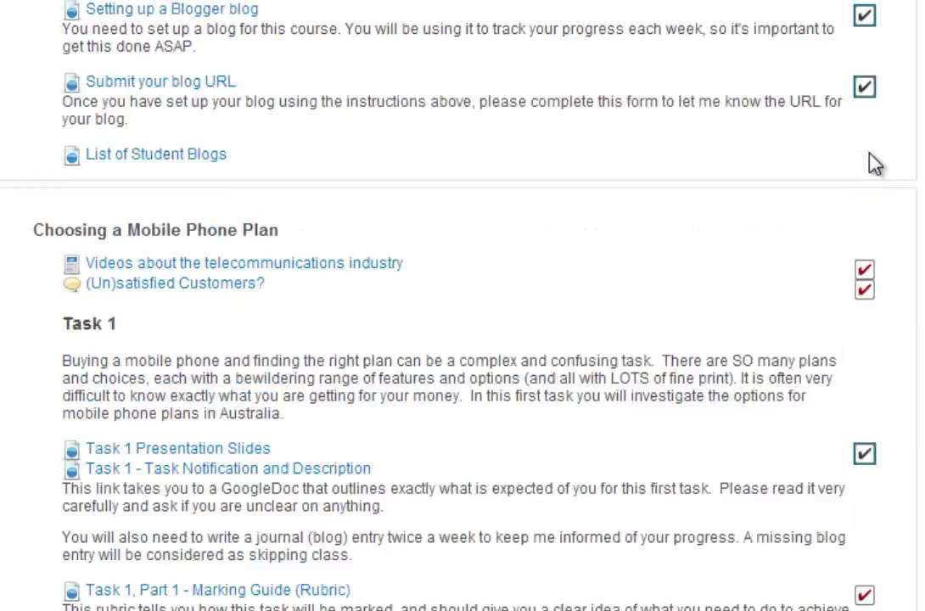
scroll(873, 165, up, 15)
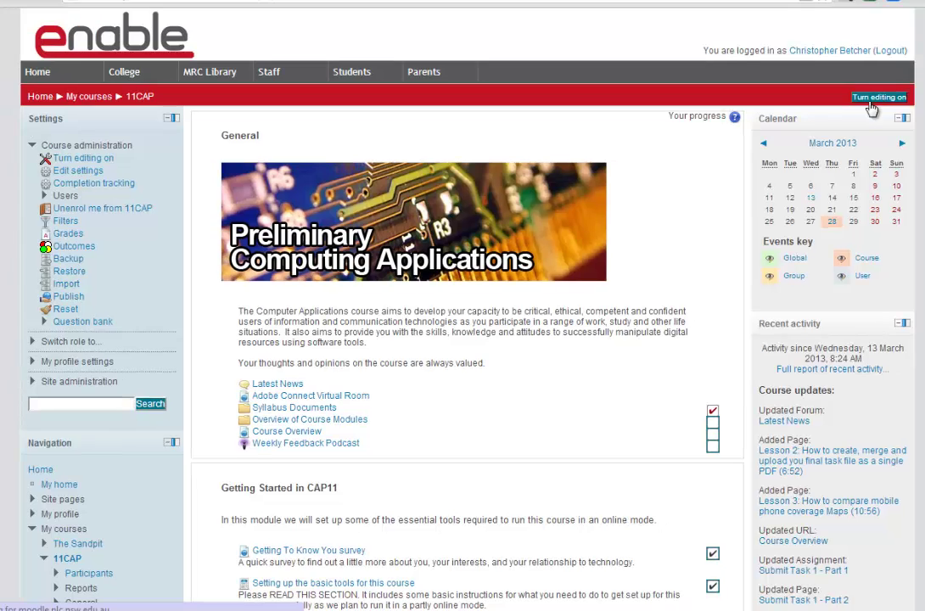
click(873, 99)
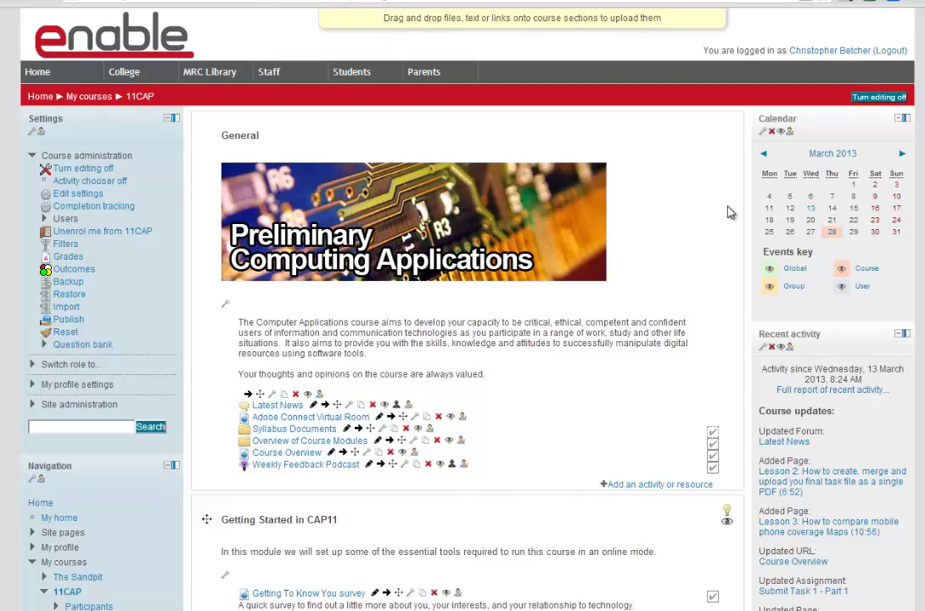
Step: Add a new URL resource to the Choosing a Mobile Phone Plan section
scroll(731, 213, down, 3)
scroll(728, 212, down, 6)
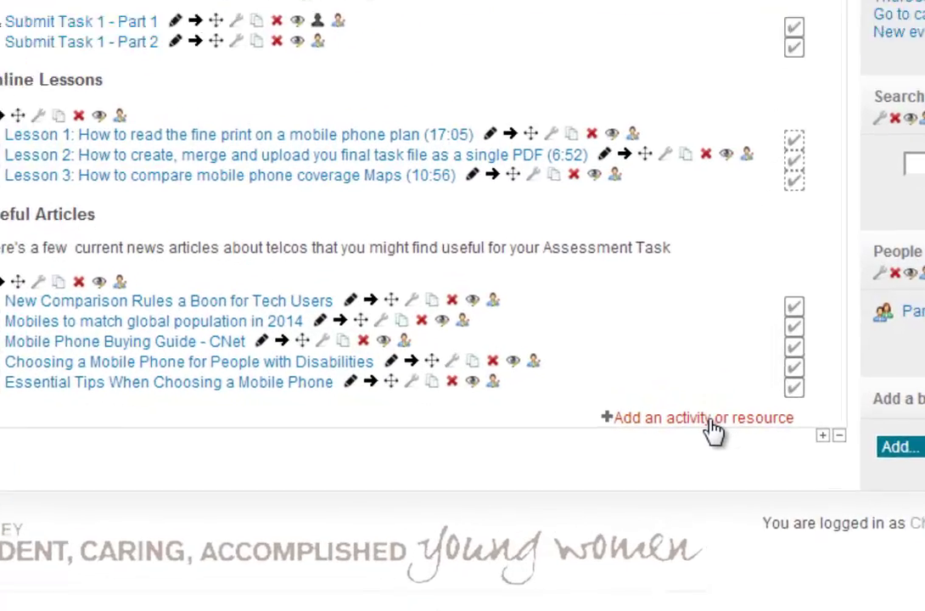
click(651, 429)
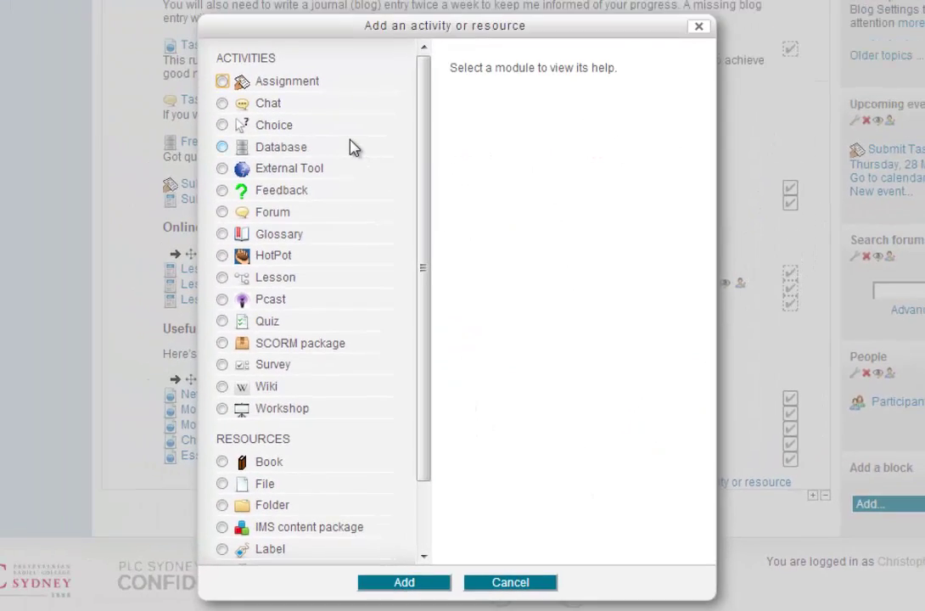
scroll(338, 173, down, 2)
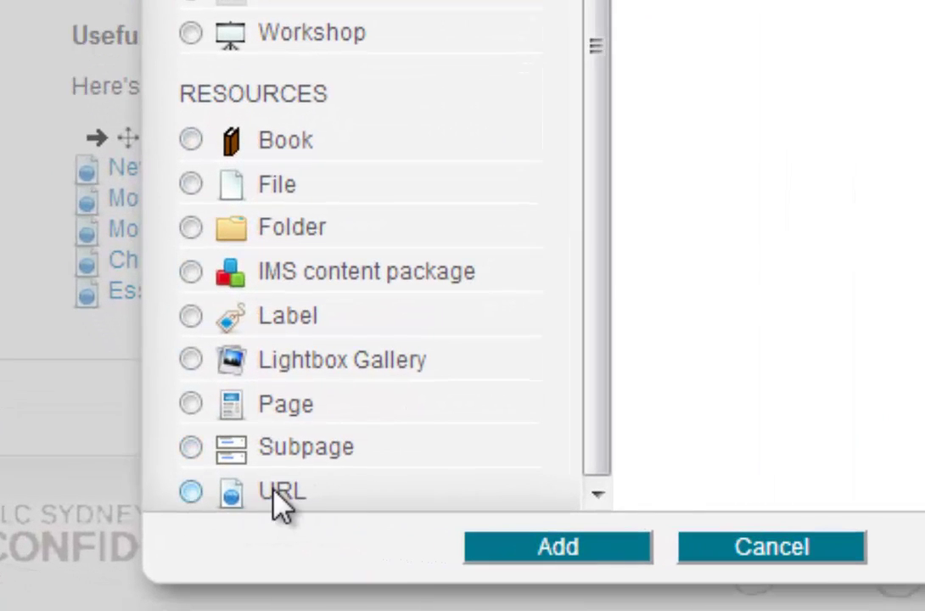
click(190, 491)
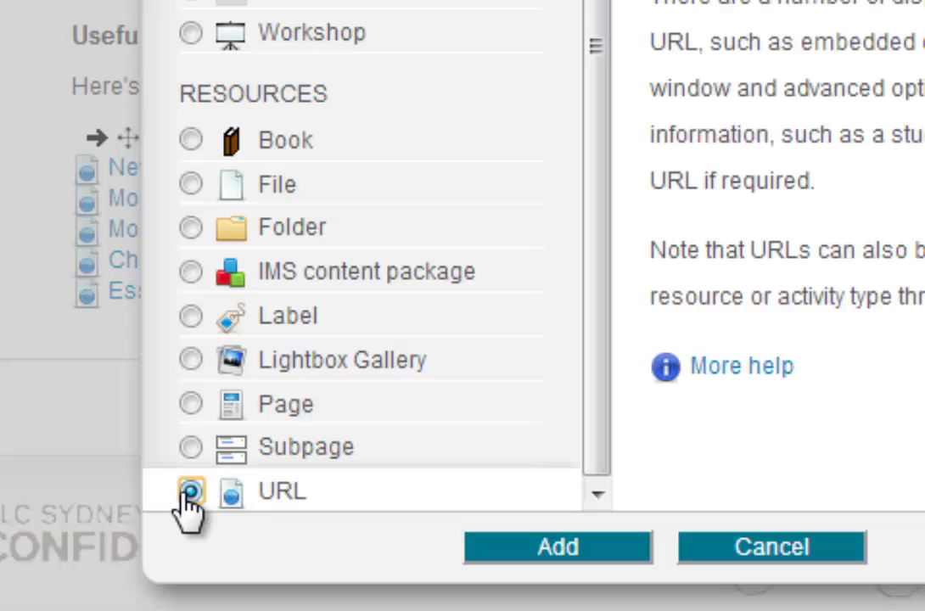
click(581, 554)
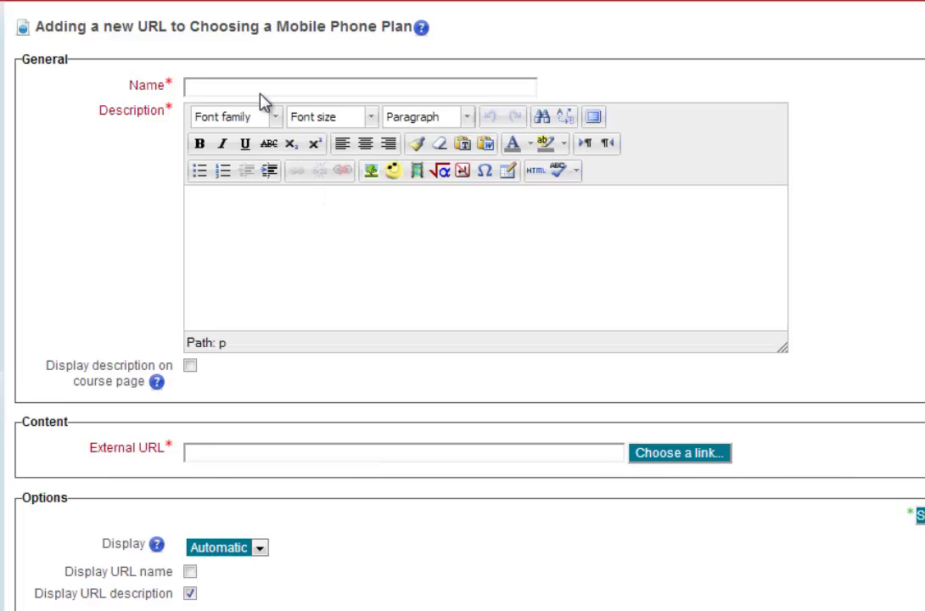
Step: Name the URL resource "SMH Site" and give it the description "Visit the SMH website"
click(263, 89)
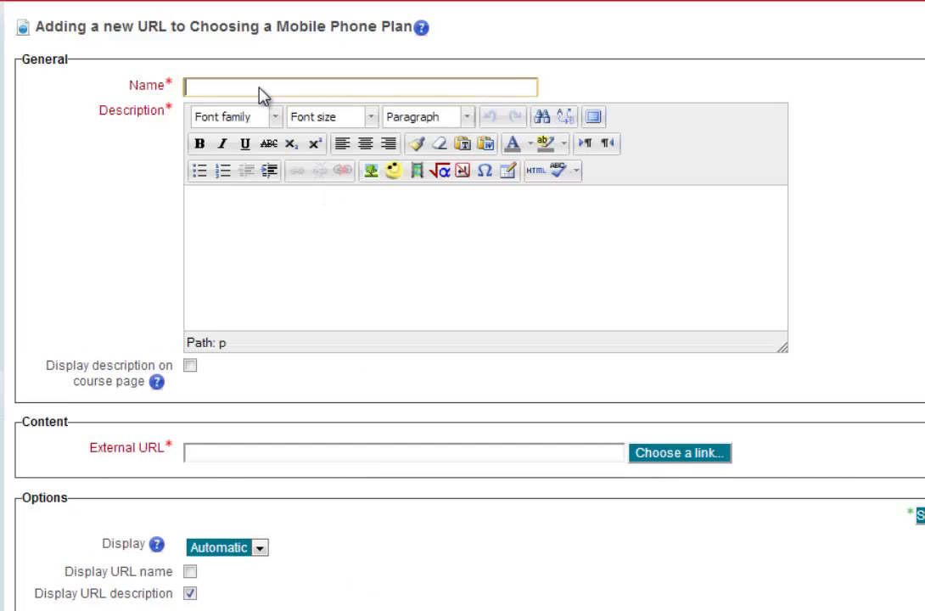
text(SMH )
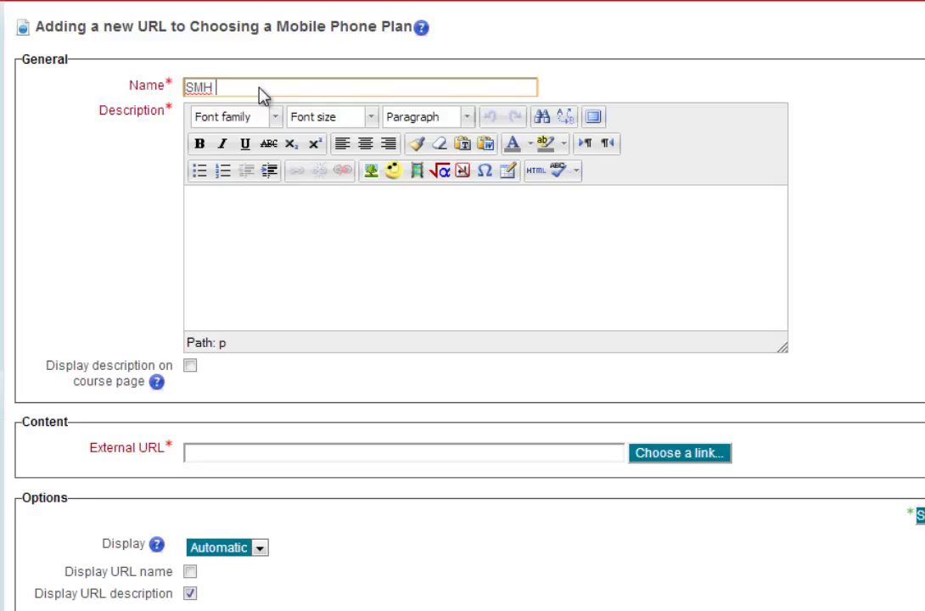
text(Site)
click(263, 218)
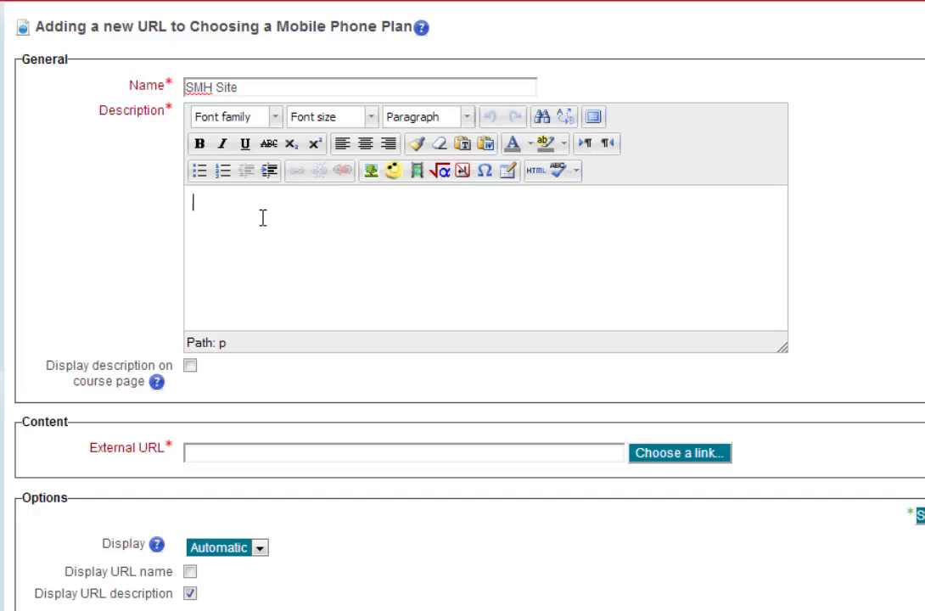
text(Visit the SMH )
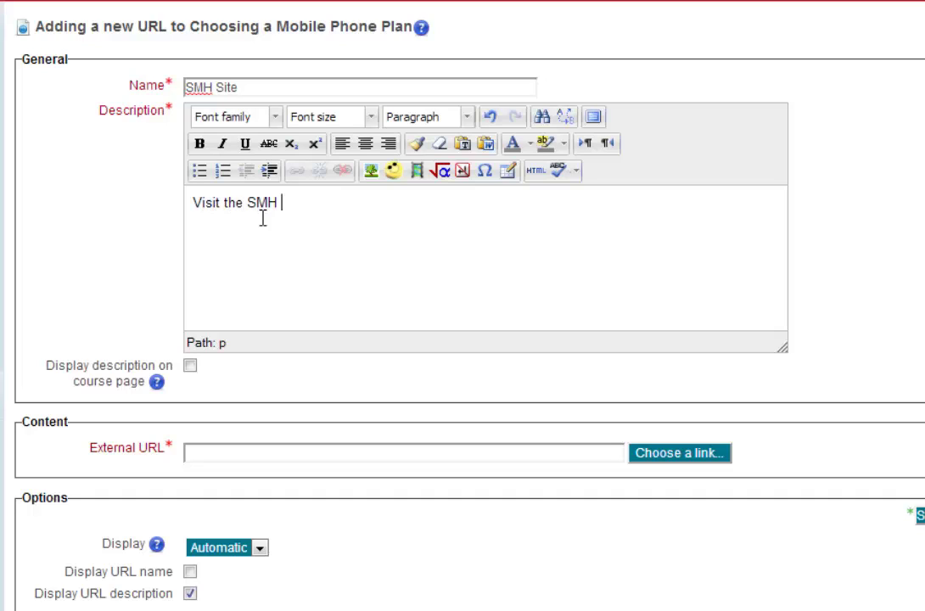
text(websdite)
key(BackSpace)
key(BackSpace)
key(BackSpace)
key(BackSpace)
text(ite)
scroll(305, 255, down, 3)
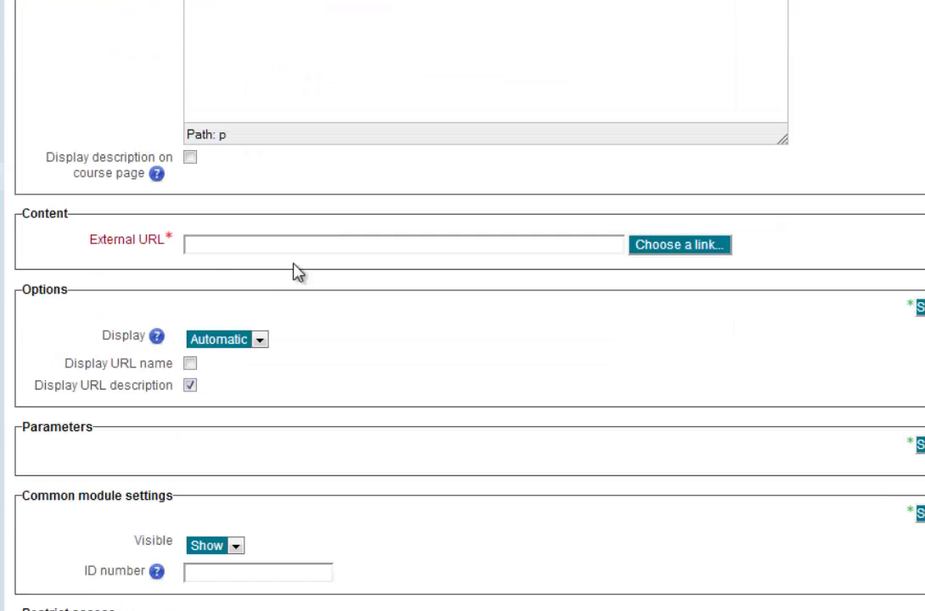
click(200, 247)
text(ht)
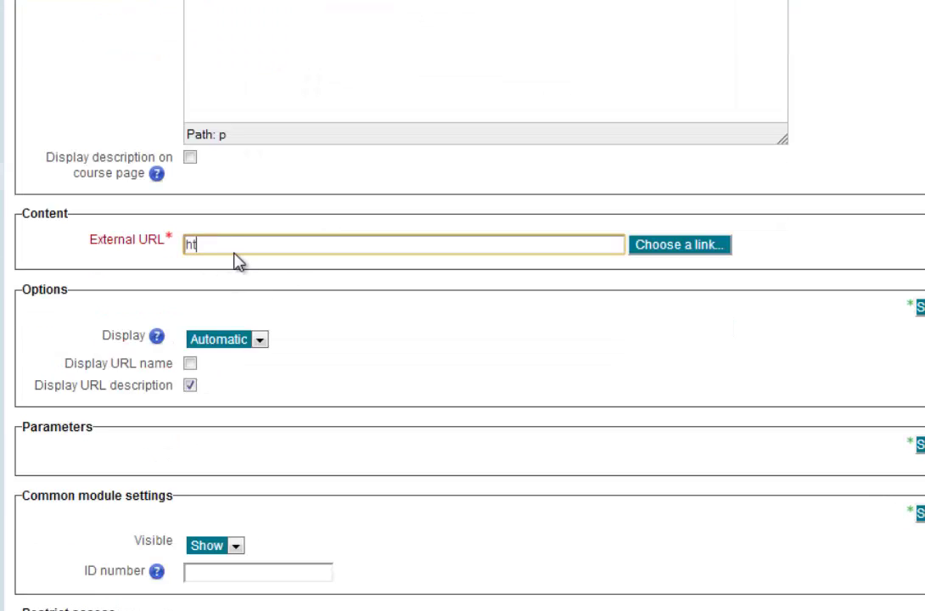
text(tp://www.smh.com.au)
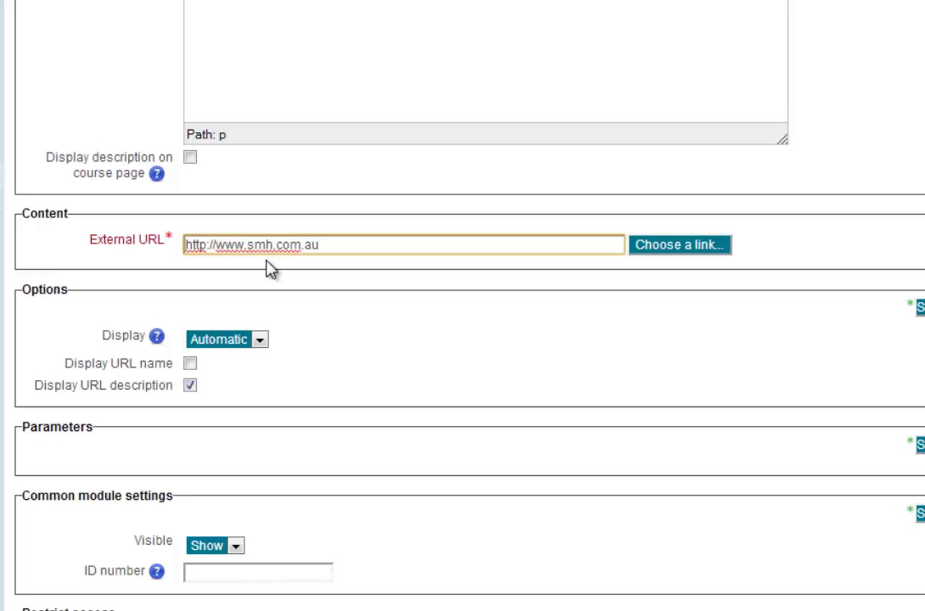
scroll(282, 264, down, 3)
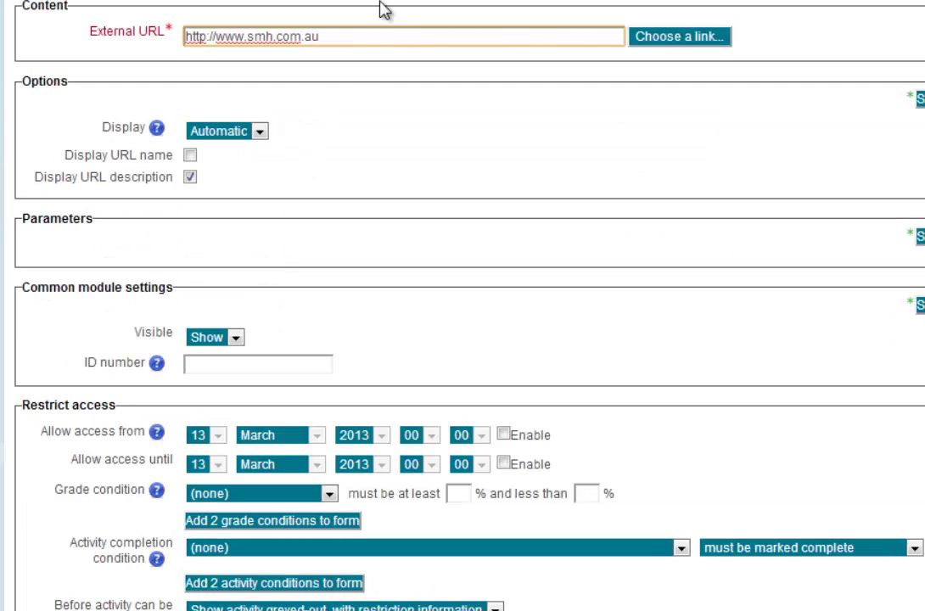
scroll(461, 440, up, 4)
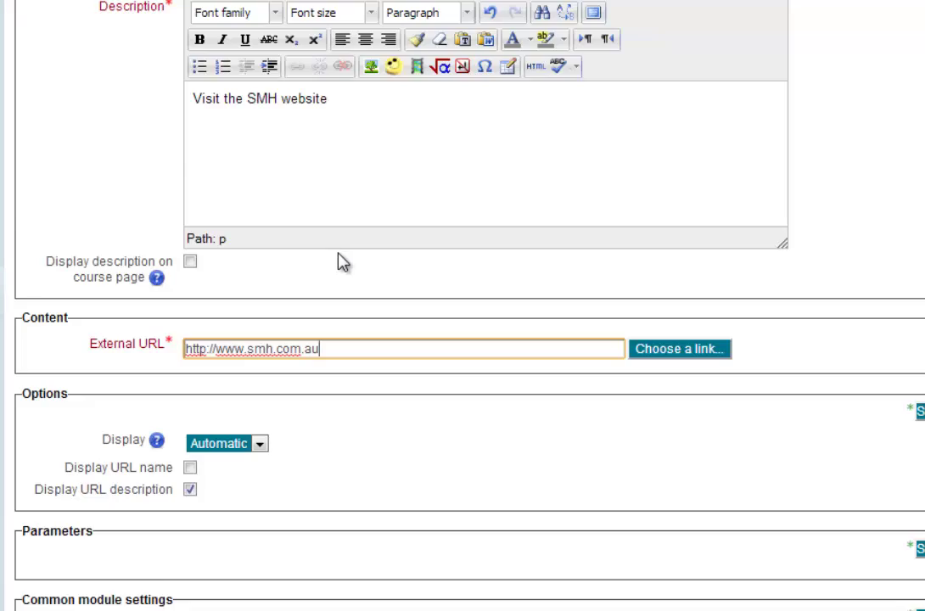
Step: Set completion tracking to "Show activity as complete when conditions are met" and require students to view the activity
scroll(343, 264, down, 7)
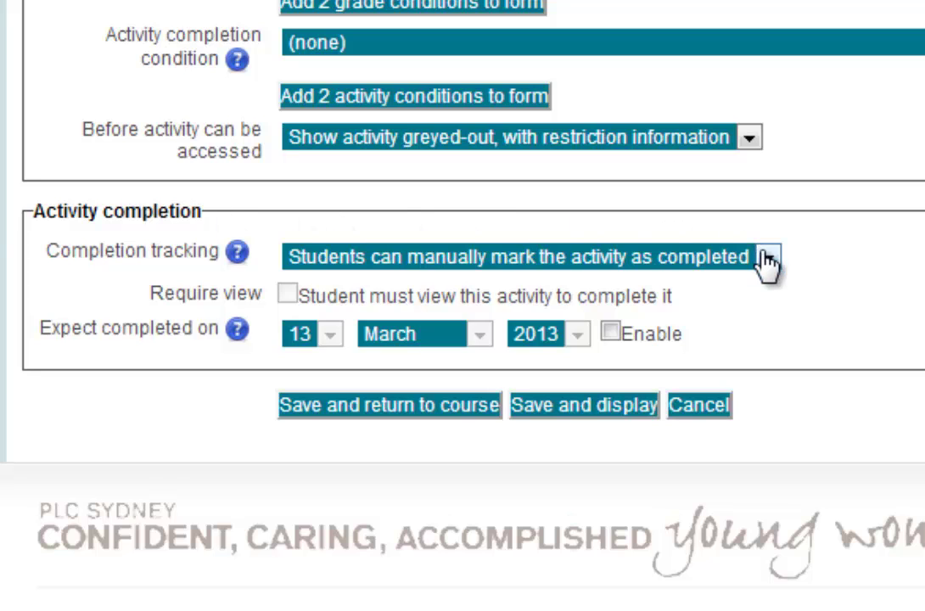
click(675, 259)
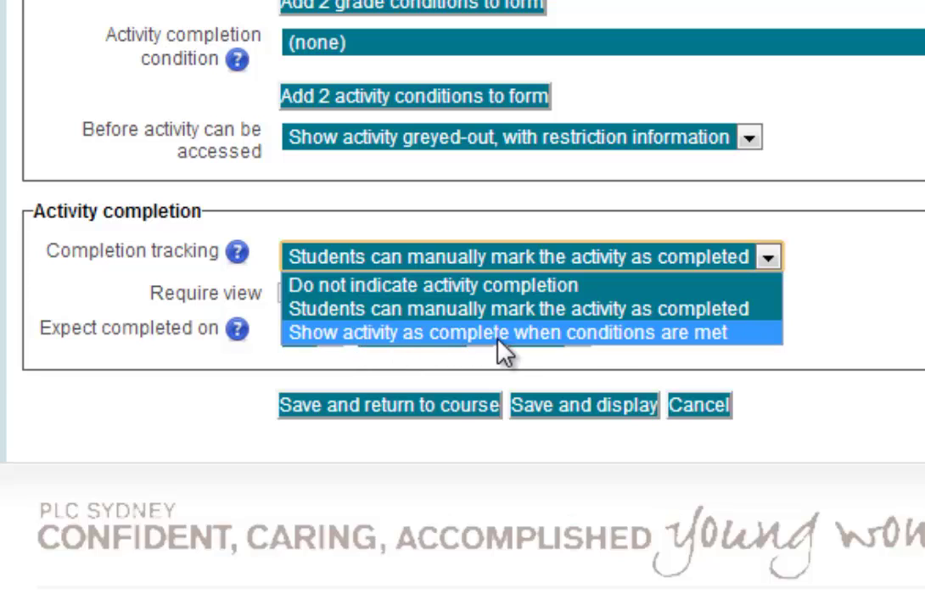
click(721, 334)
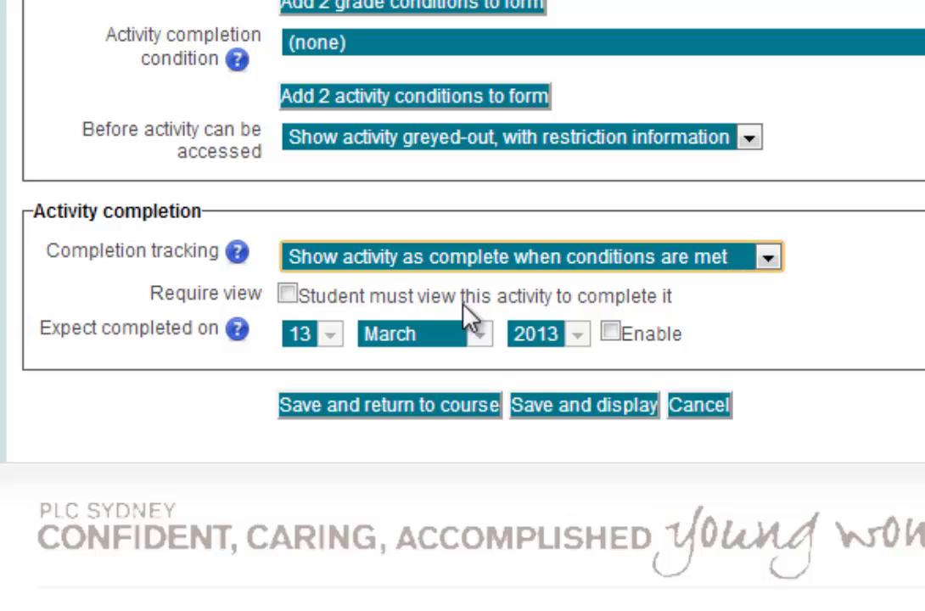
click(288, 296)
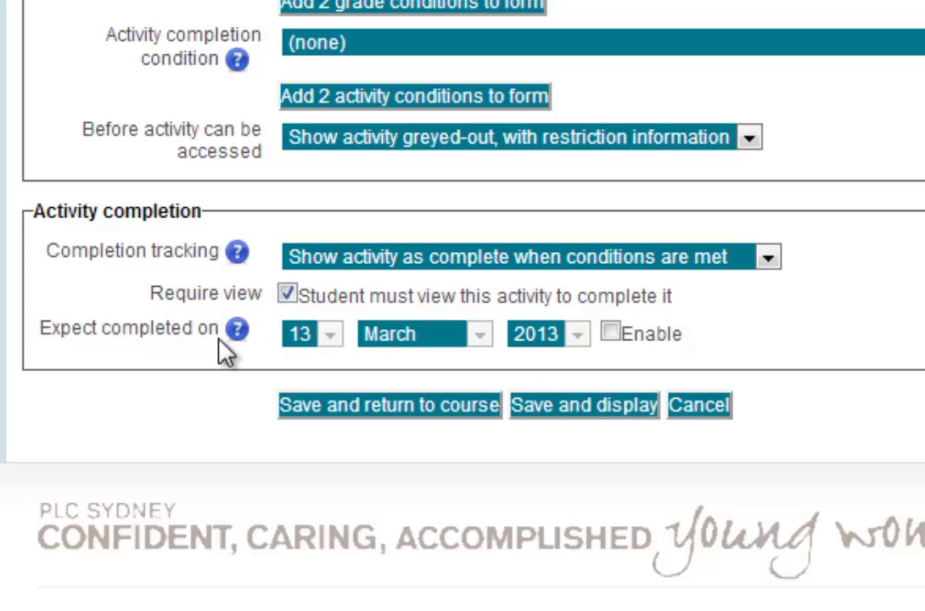
Step: Enable an expected completion date of 20 March 2013 and save the resource, returning to the course
click(611, 333)
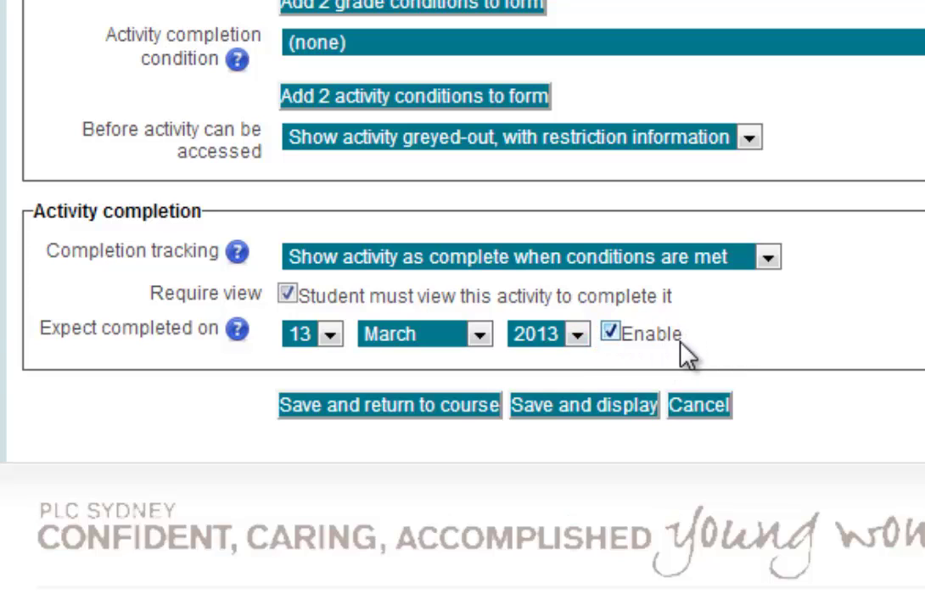
click(331, 338)
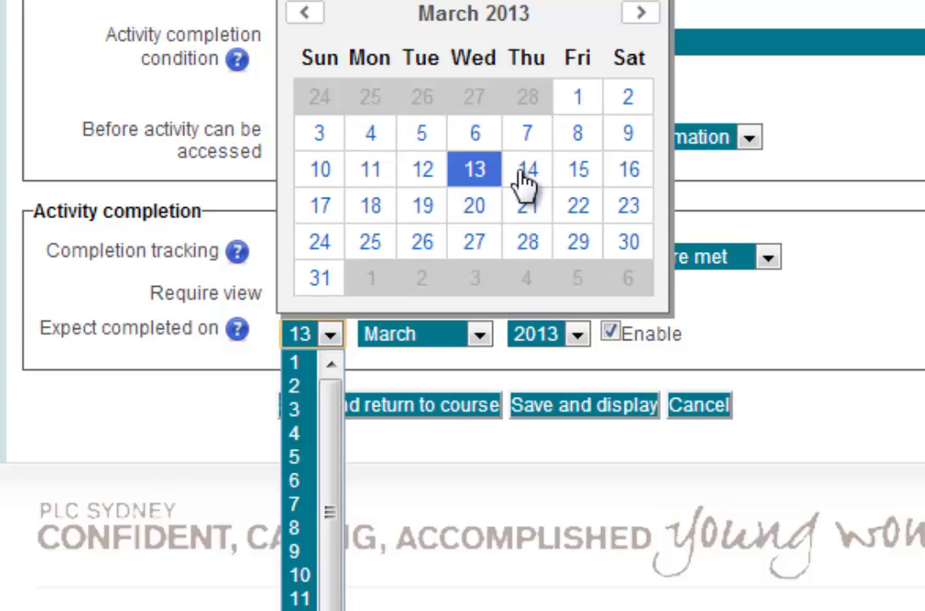
click(477, 209)
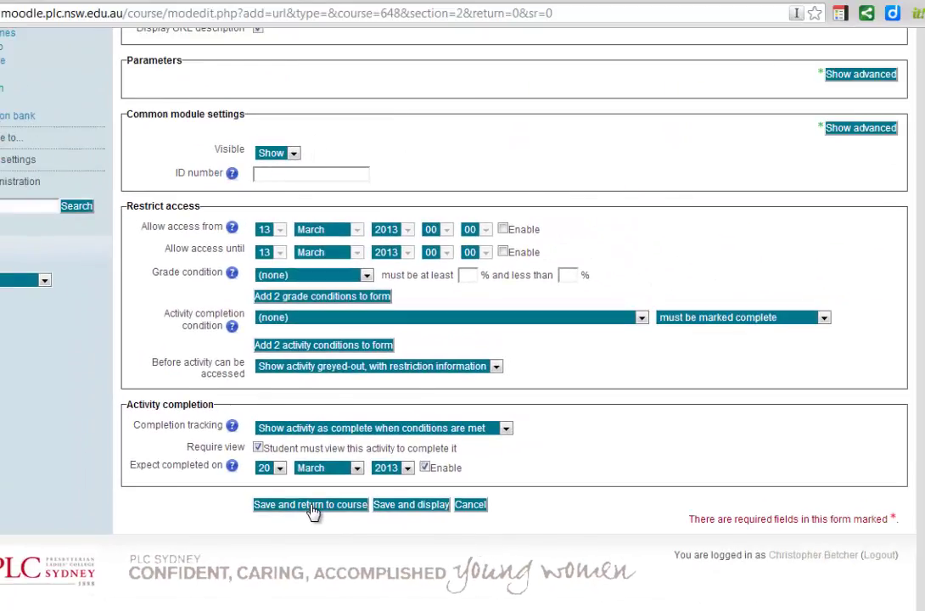
click(392, 411)
Step: Examine the completion checkbox of the SMH Site link and compare it with those of the other course activities
scroll(429, 444, down, 5)
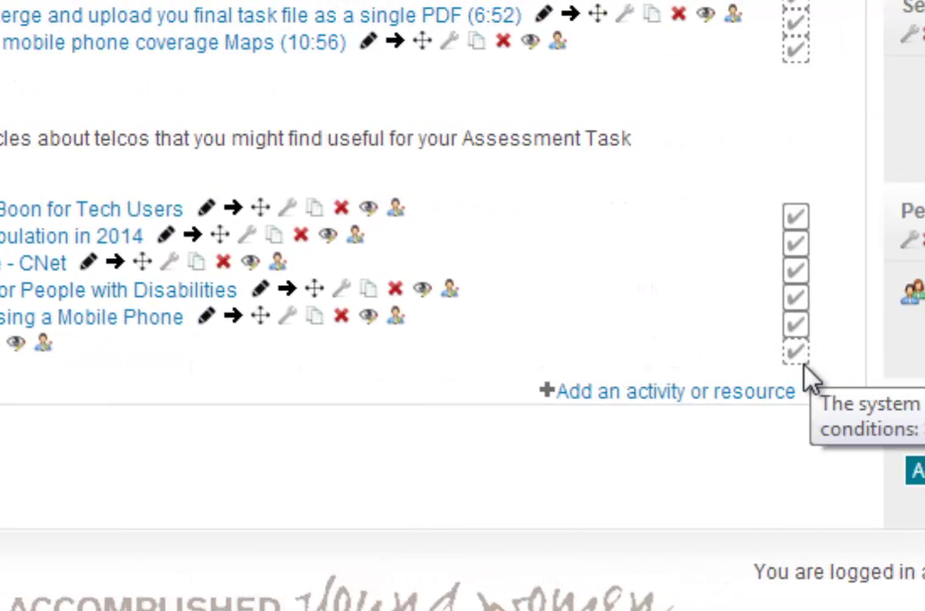
mouse_move(789, 364)
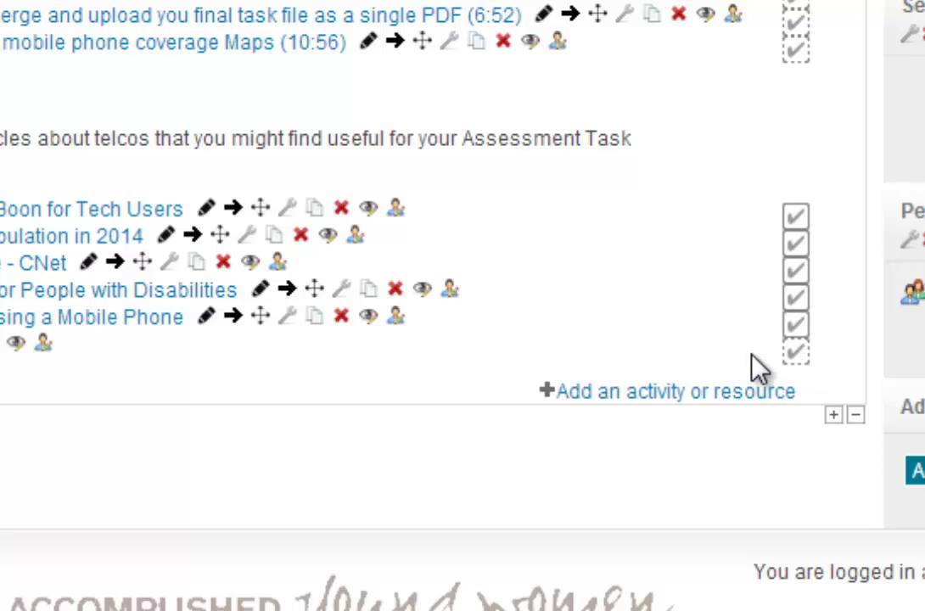
scroll(753, 330, up, 6)
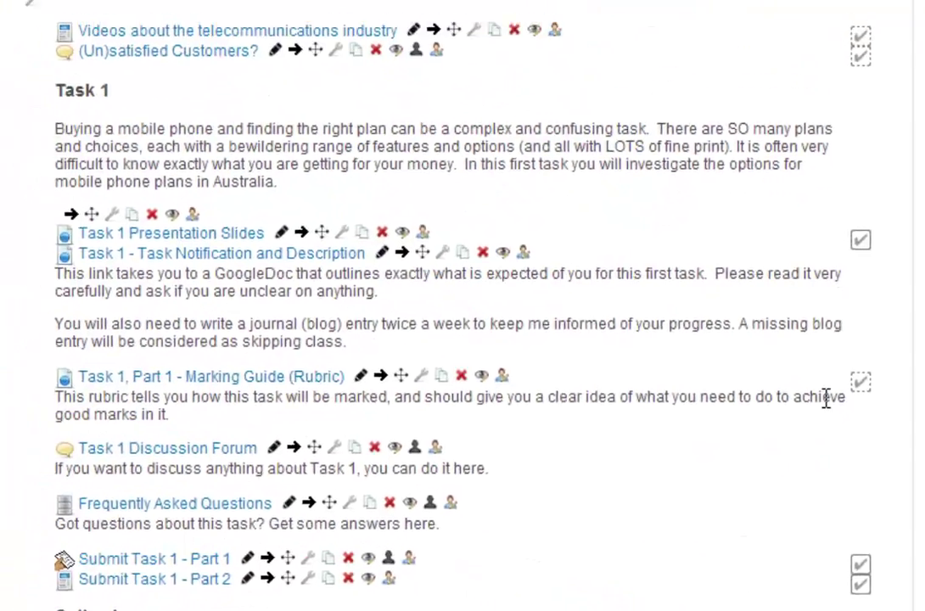
scroll(822, 396, down, 4)
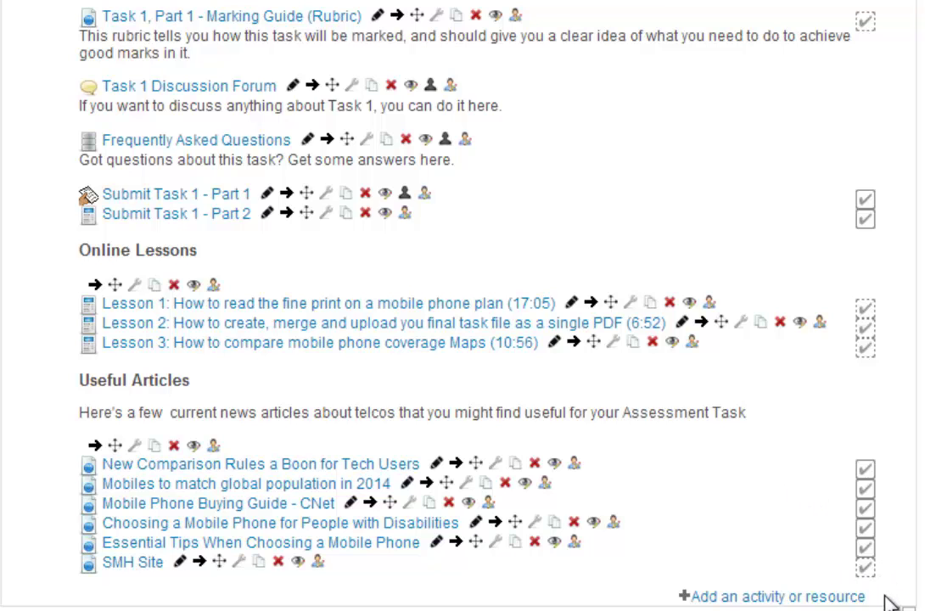
scroll(905, 372, up, 5)
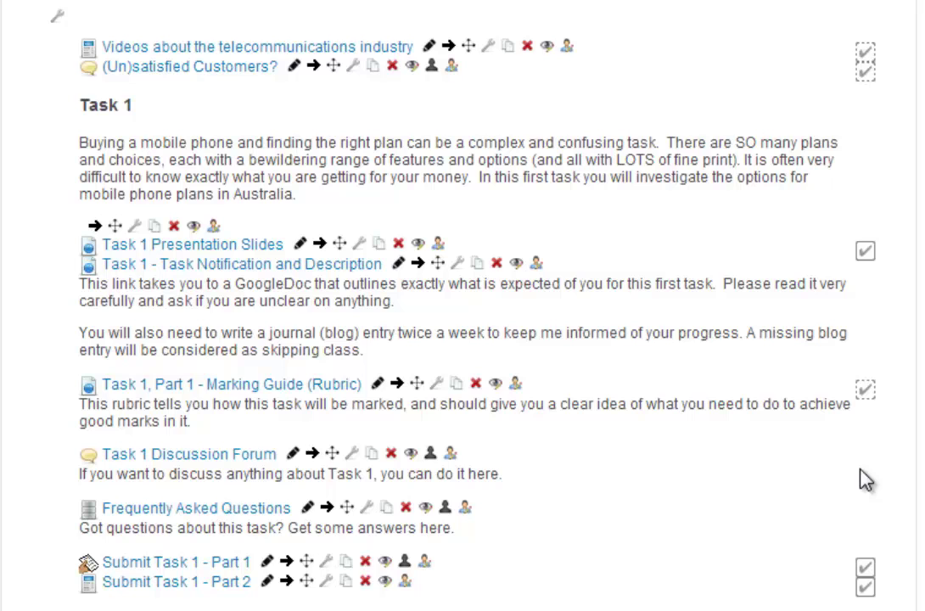
scroll(864, 480, up, 3)
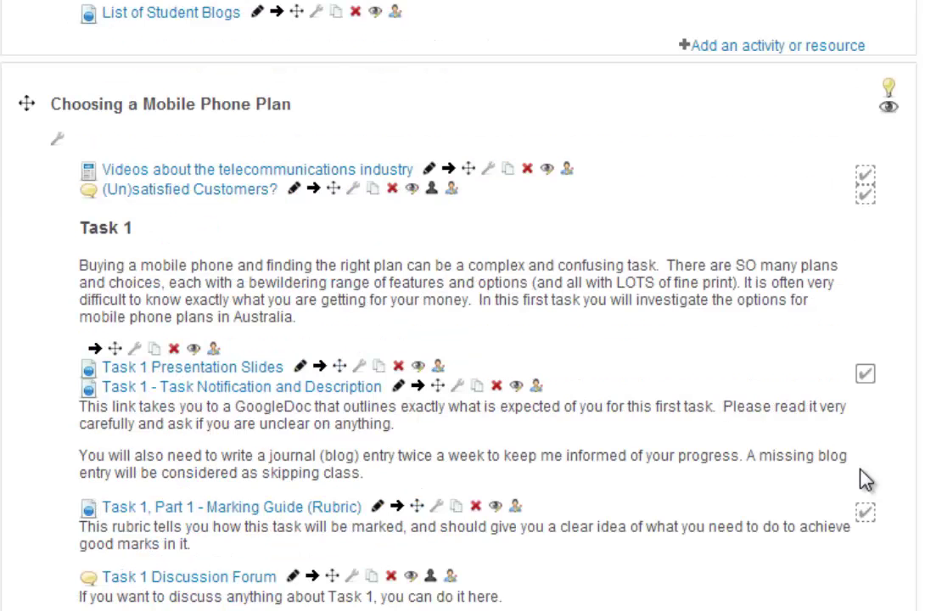
scroll(864, 480, up, 3)
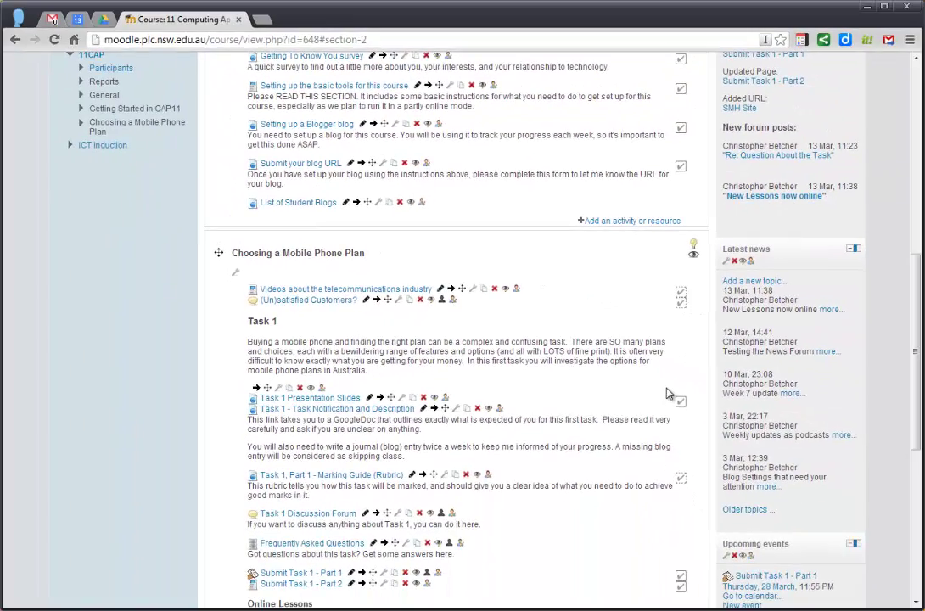
scroll(667, 393, up, 10)
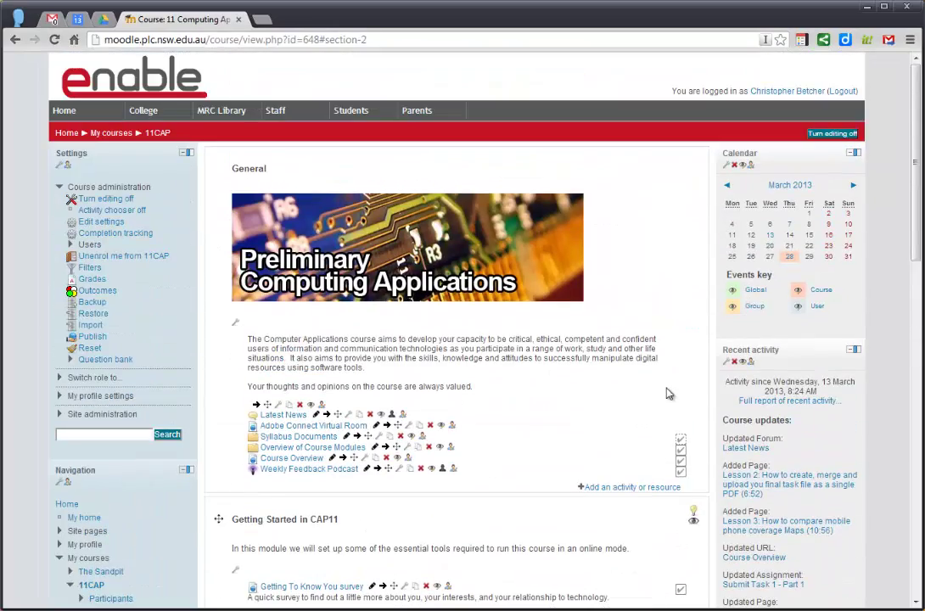
Step: Turn off course editing and open the Activity completion report for 11CAP
click(829, 137)
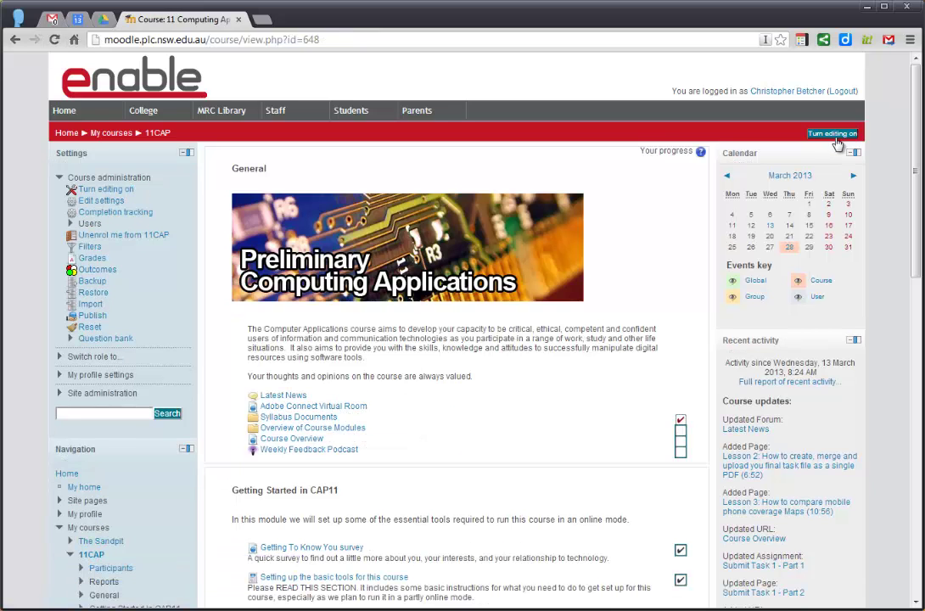
scroll(319, 170, down, 3)
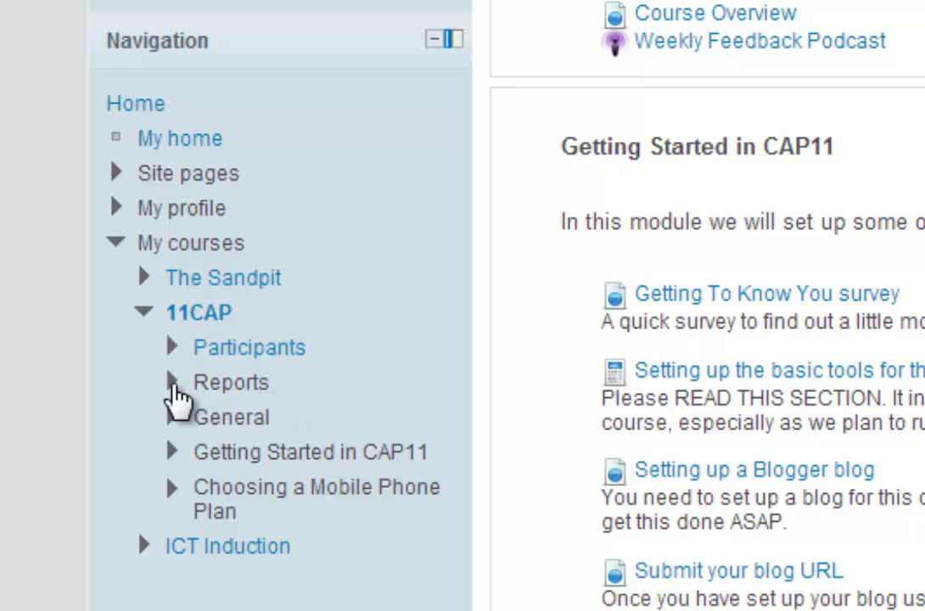
click(174, 386)
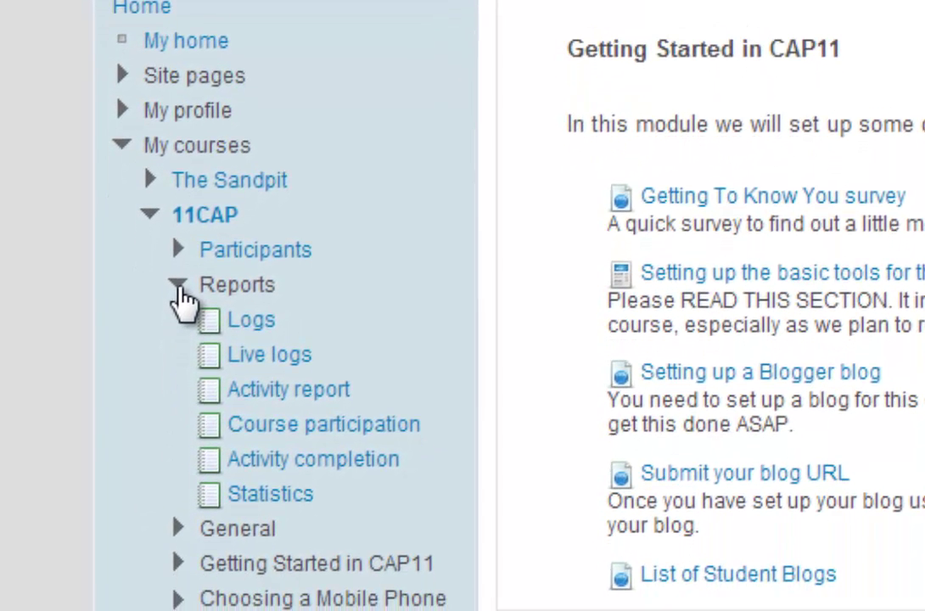
click(316, 468)
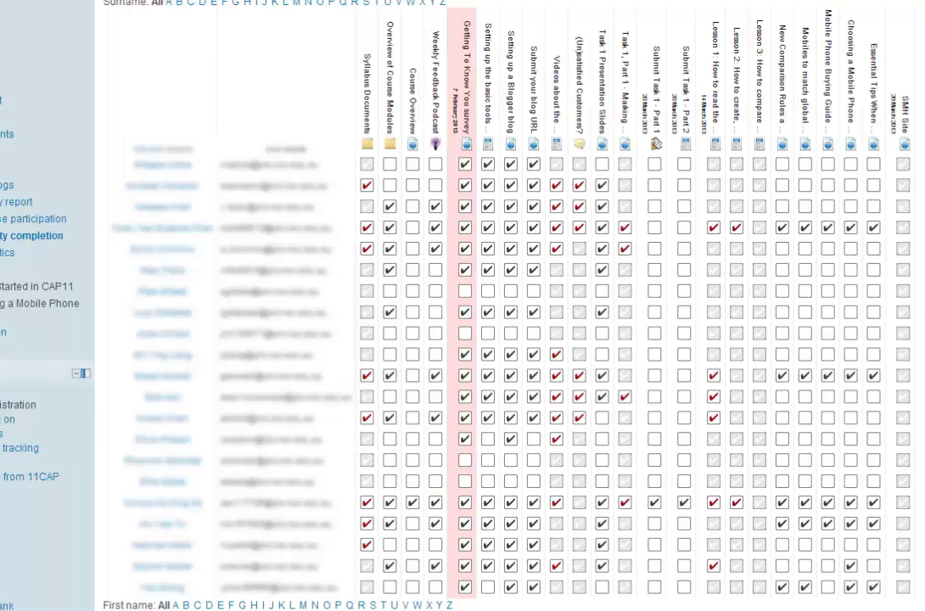